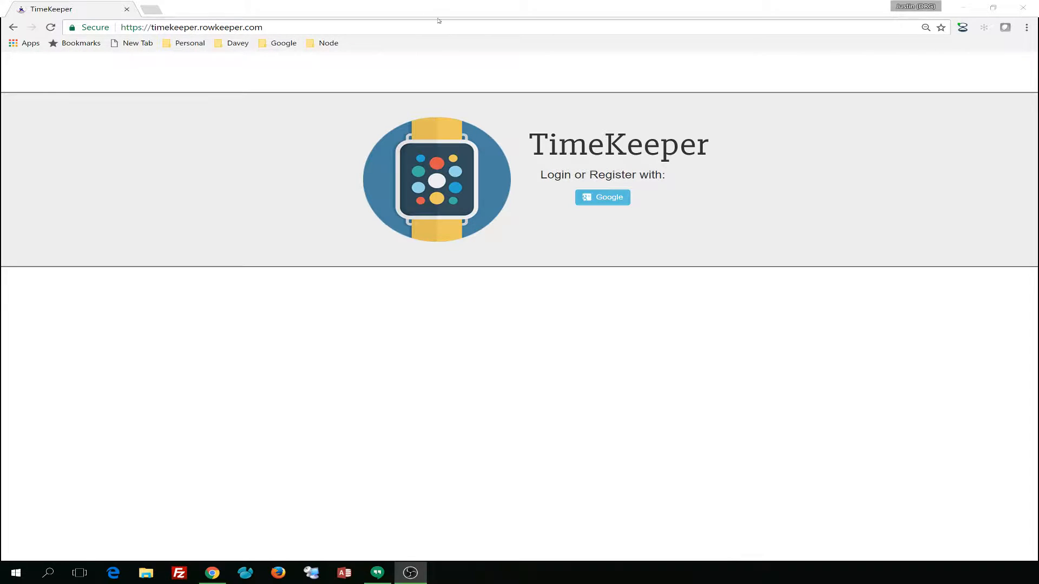
Step: Log in to TimeKeeper with the Google account and open the Reports page
click(613, 200)
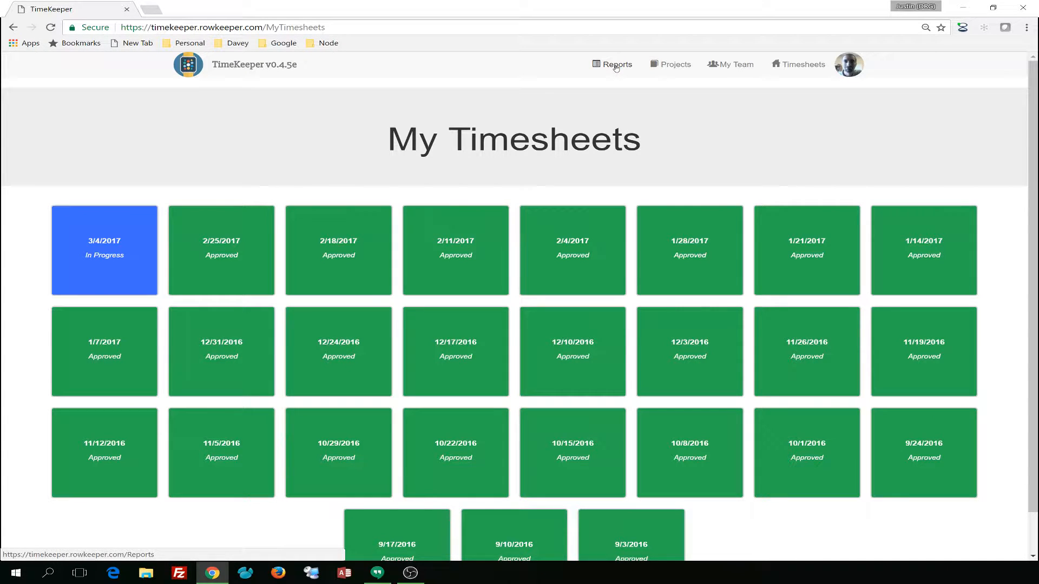
click(616, 66)
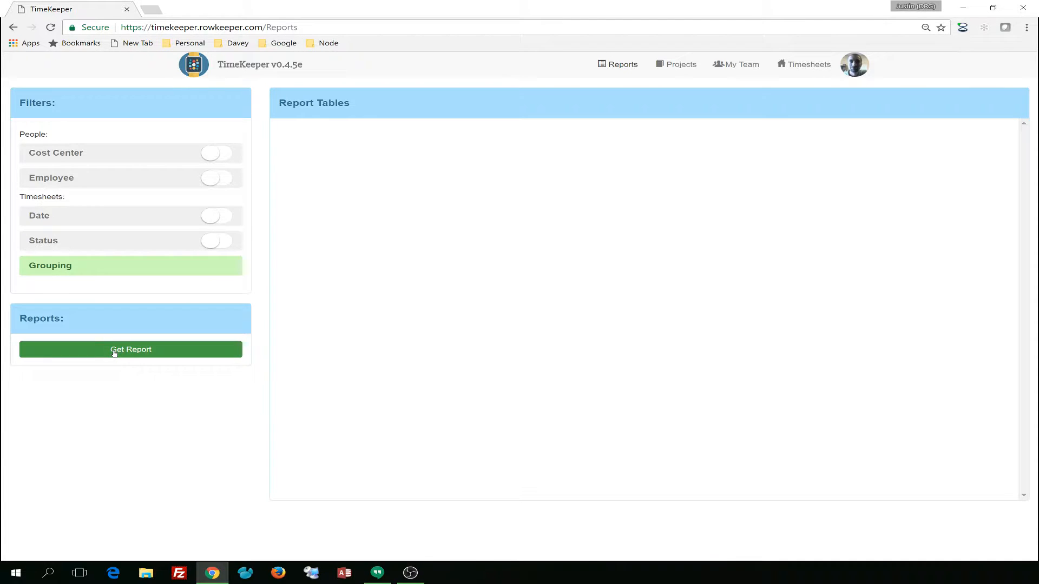
Step: Select cost center 121002 in the Cost Center filter and enable that filter
click(70, 156)
click(60, 204)
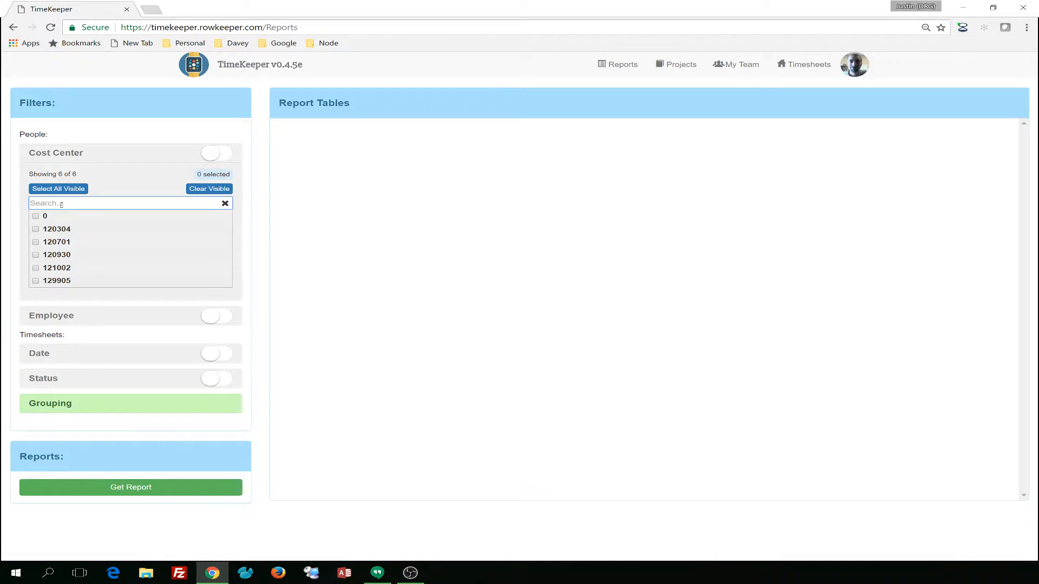
text(121002)
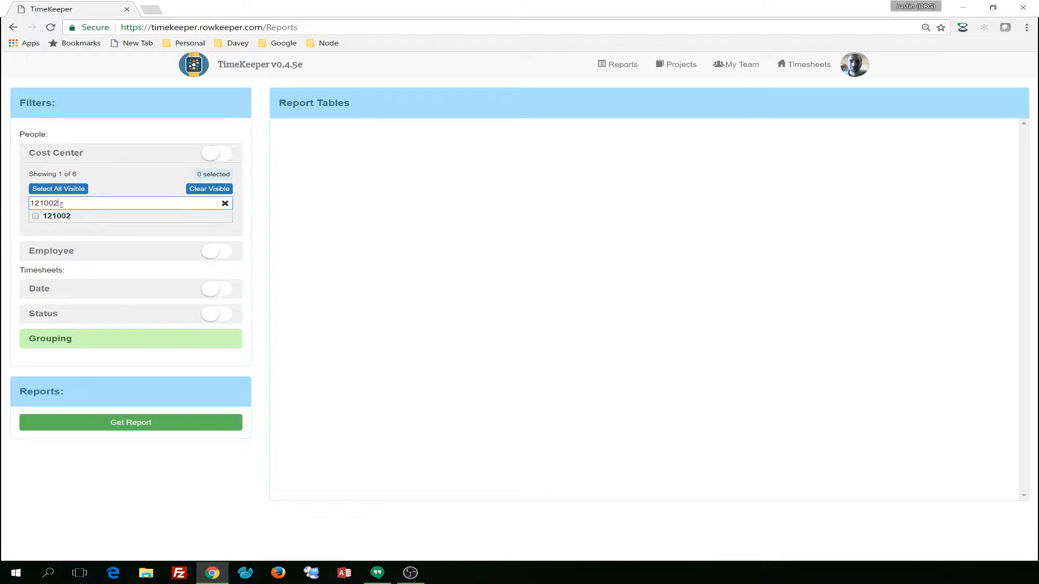
click(52, 215)
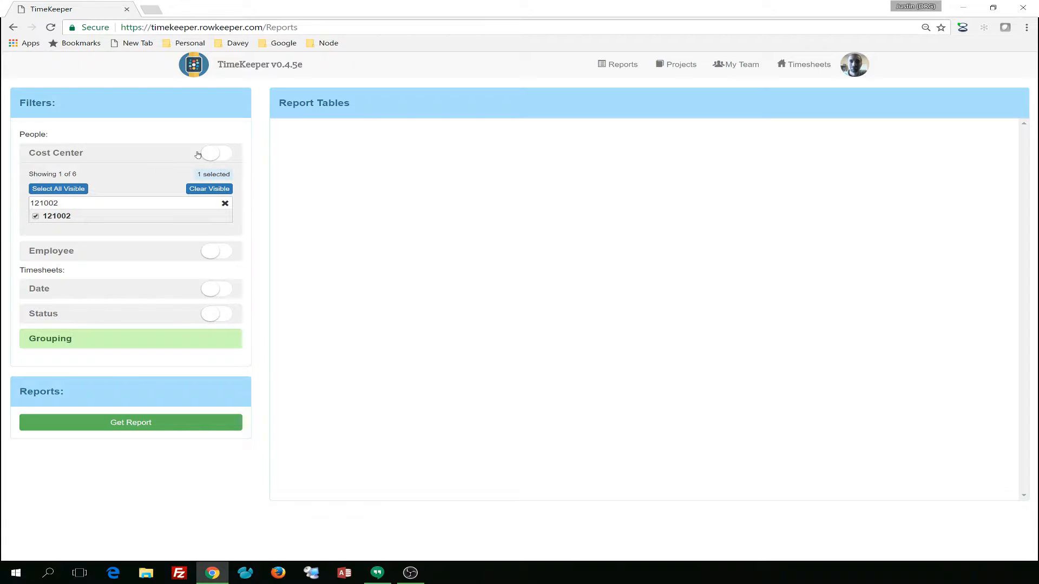
click(216, 155)
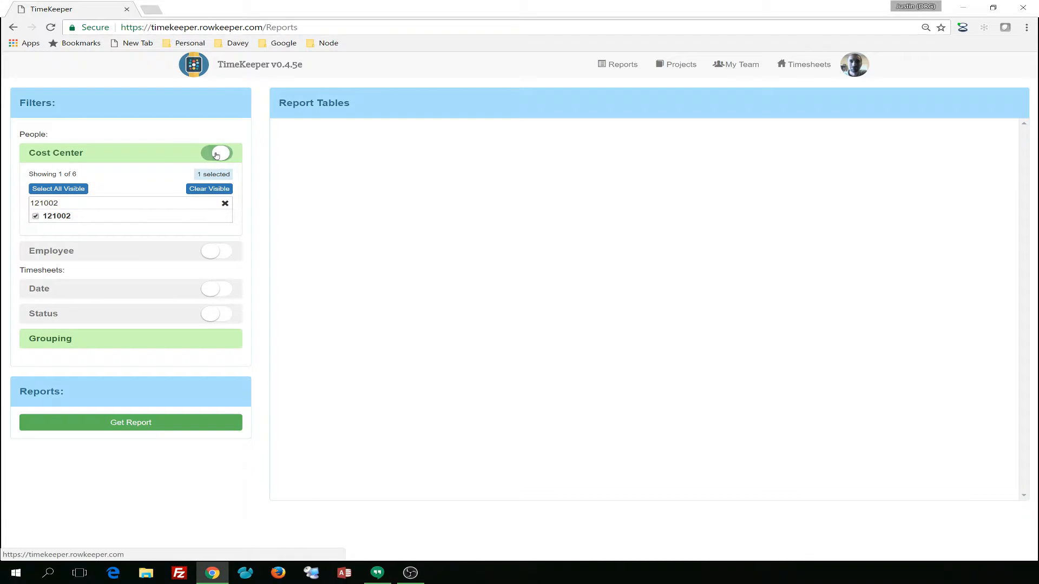
Step: Set the timesheet date filter from 2017-02-04 to 2017-02-25 and enable it
click(123, 291)
click(221, 329)
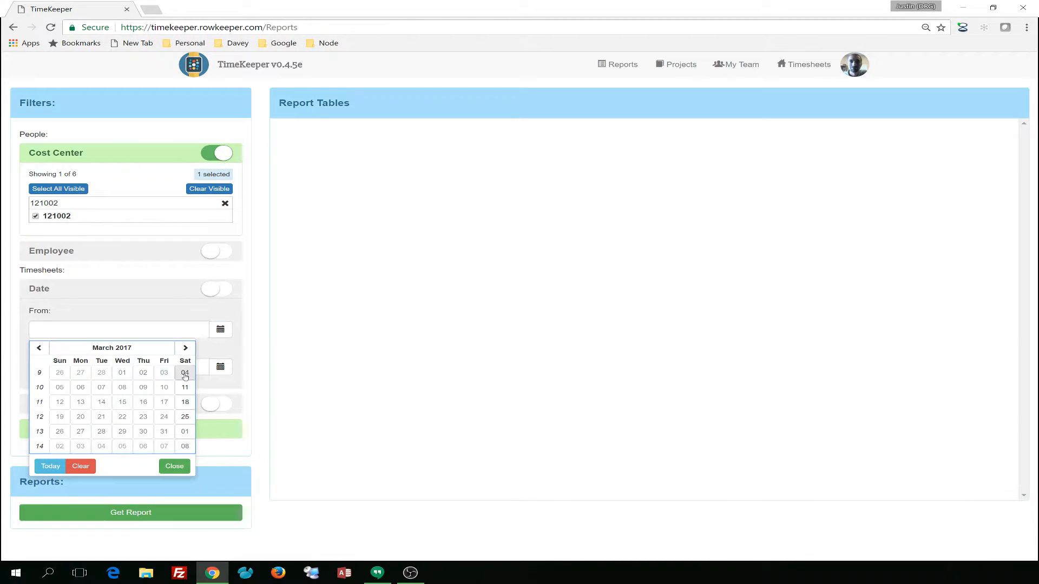
click(39, 347)
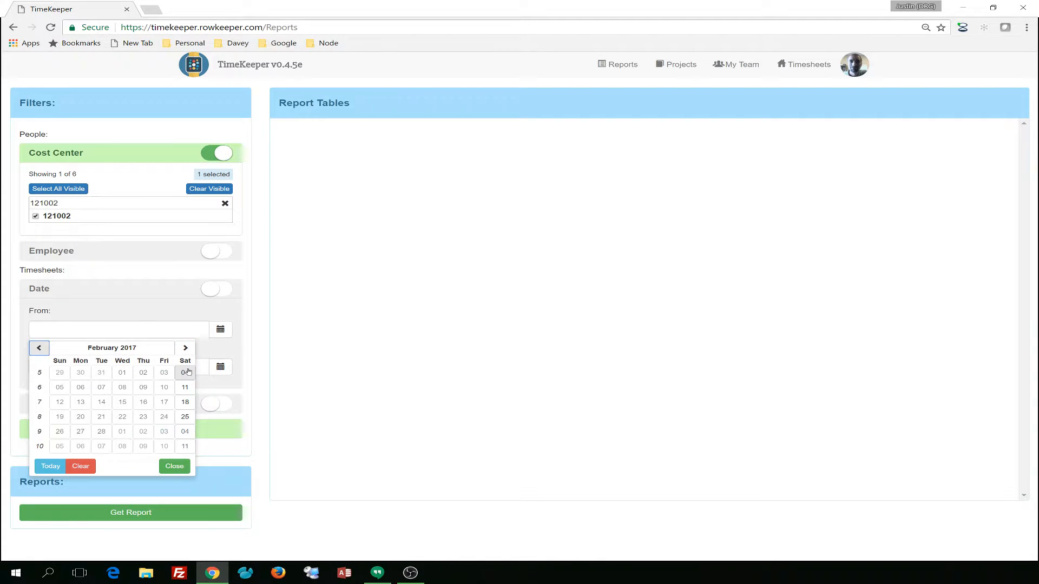
click(186, 372)
click(219, 367)
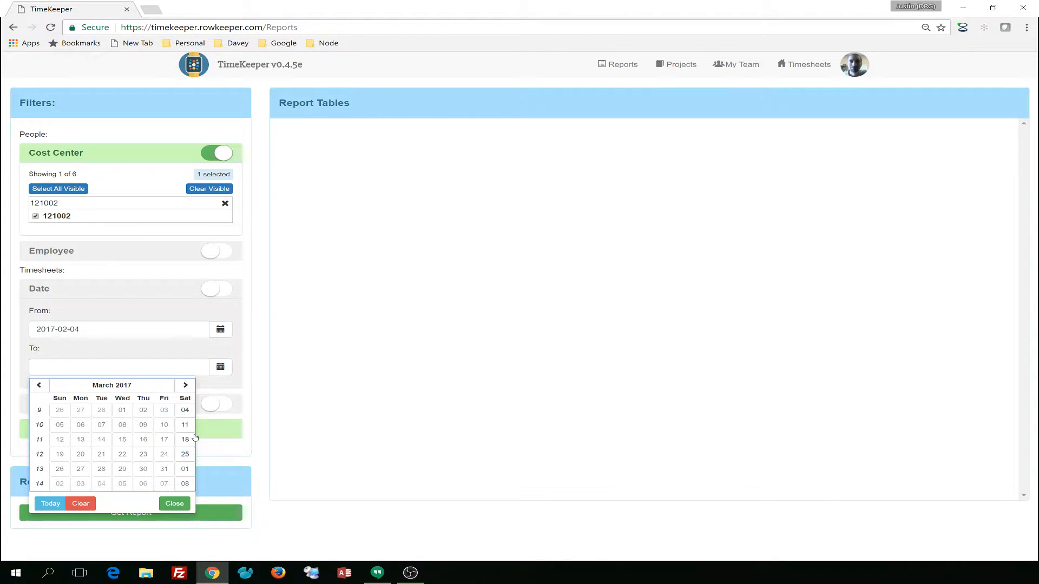
click(40, 385)
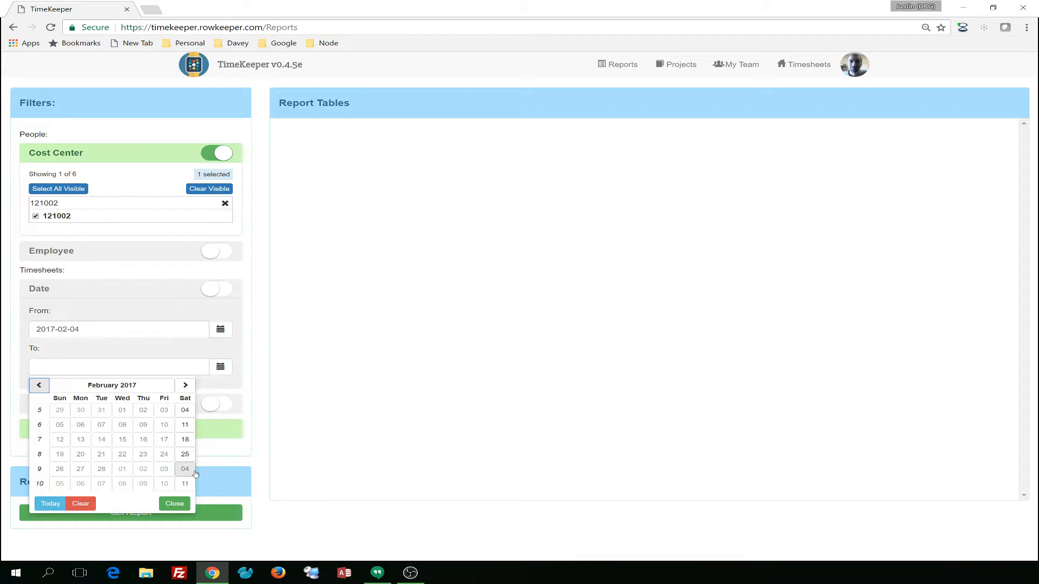
click(185, 454)
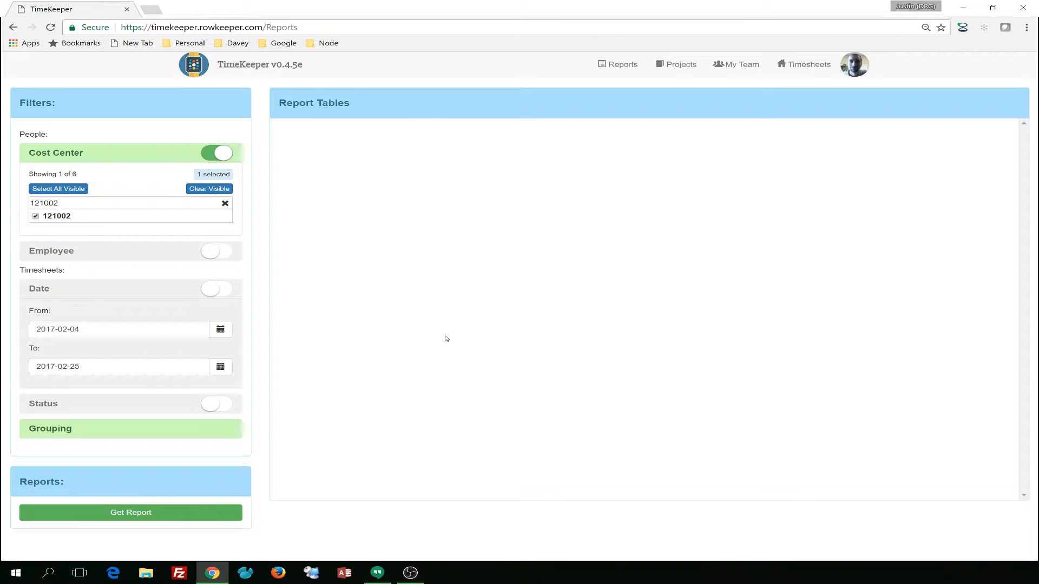
click(226, 290)
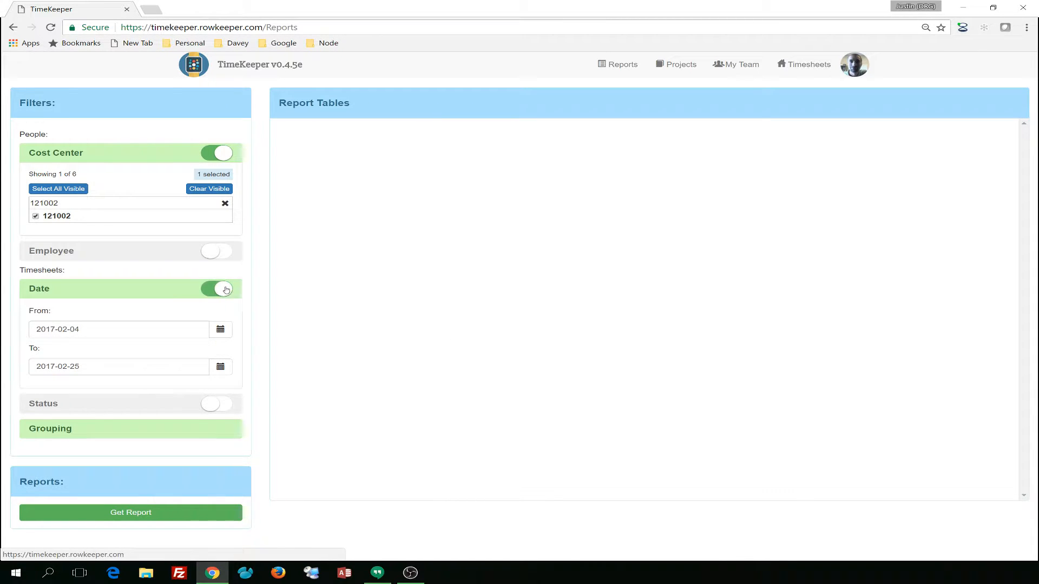
Step: Turn off grouping by separate locations and separate different notes, and generate the weekly report
click(135, 155)
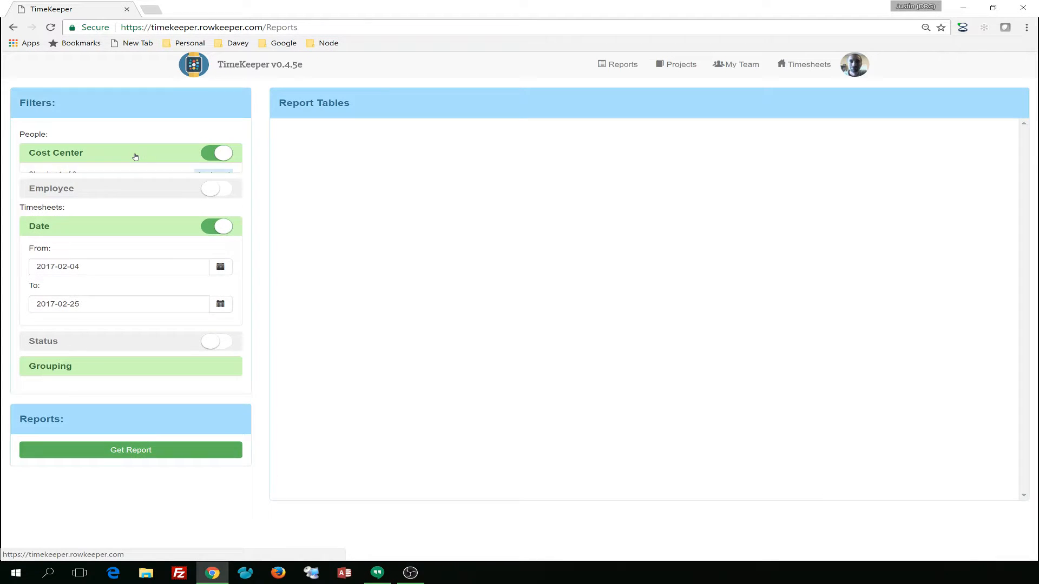
click(120, 223)
click(87, 274)
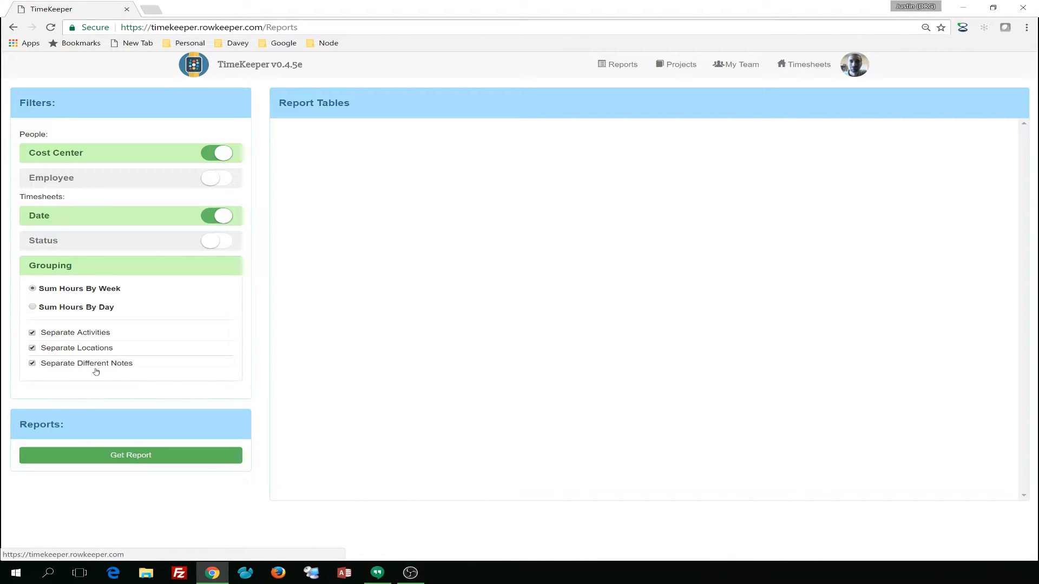
click(32, 363)
click(32, 350)
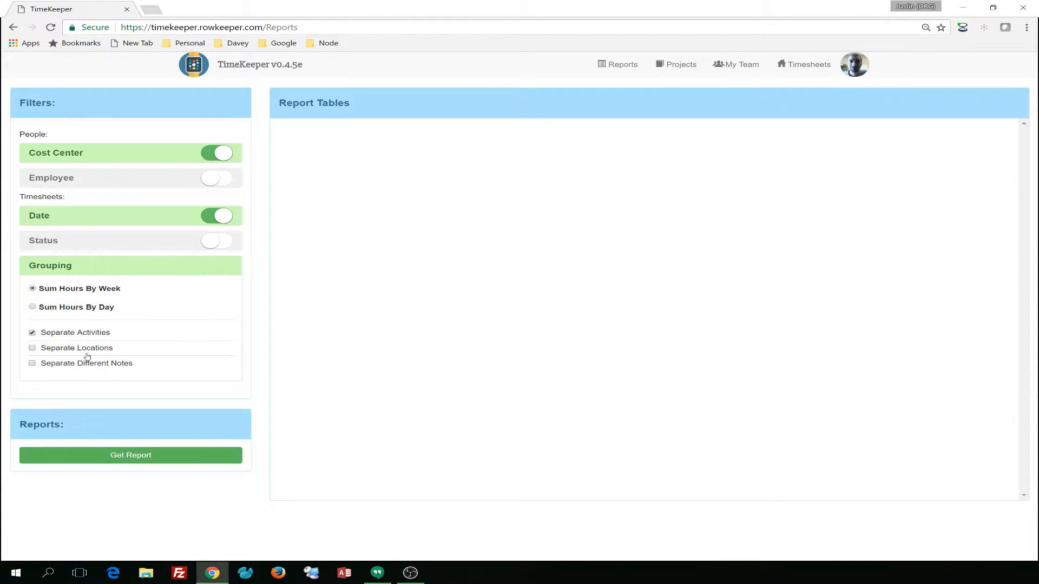
click(146, 457)
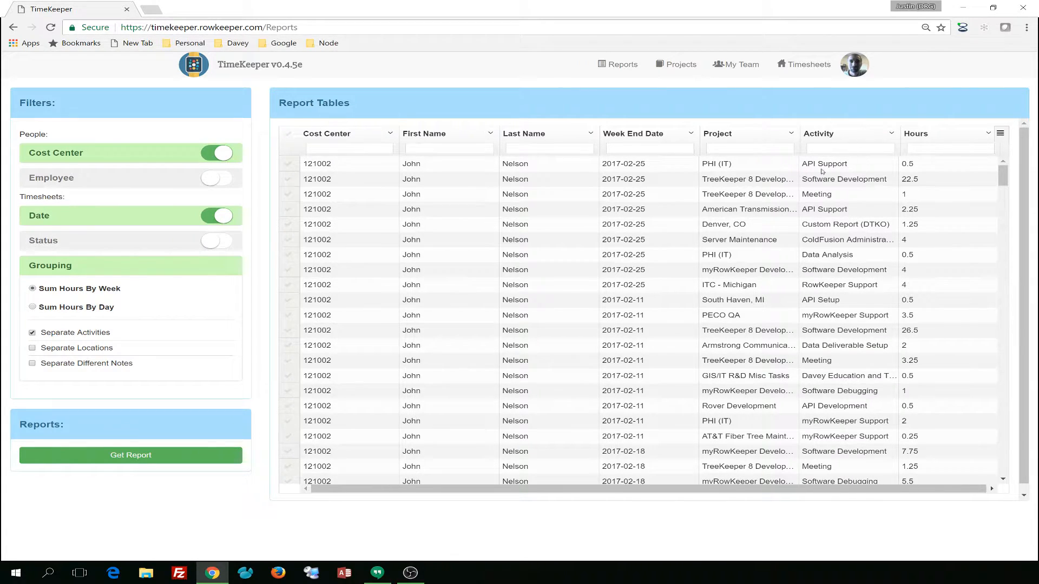
Step: Regenerate the report with locations separated, and run it again with location separation turned off
click(41, 352)
click(120, 455)
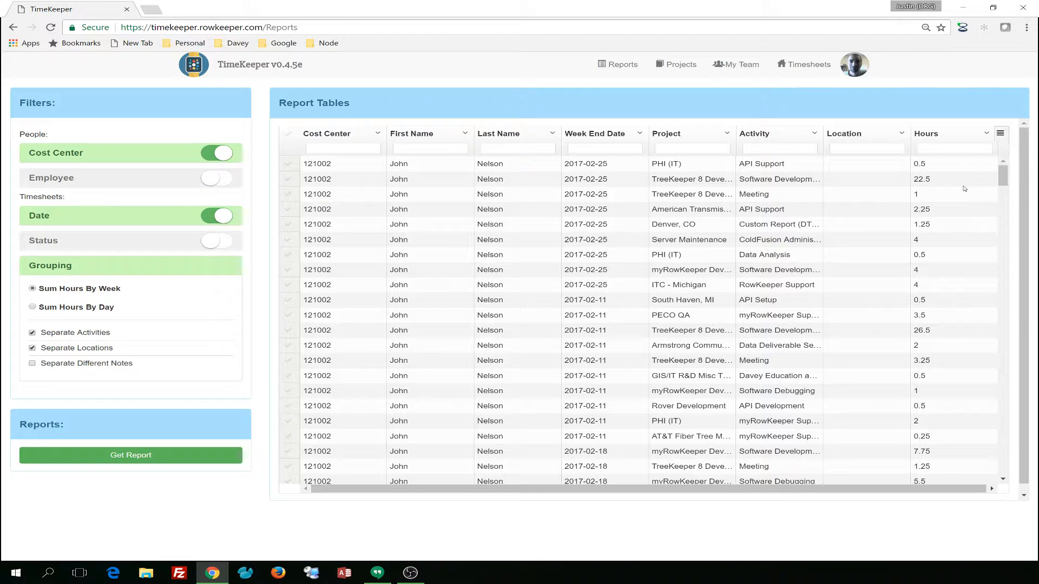
click(49, 348)
click(102, 454)
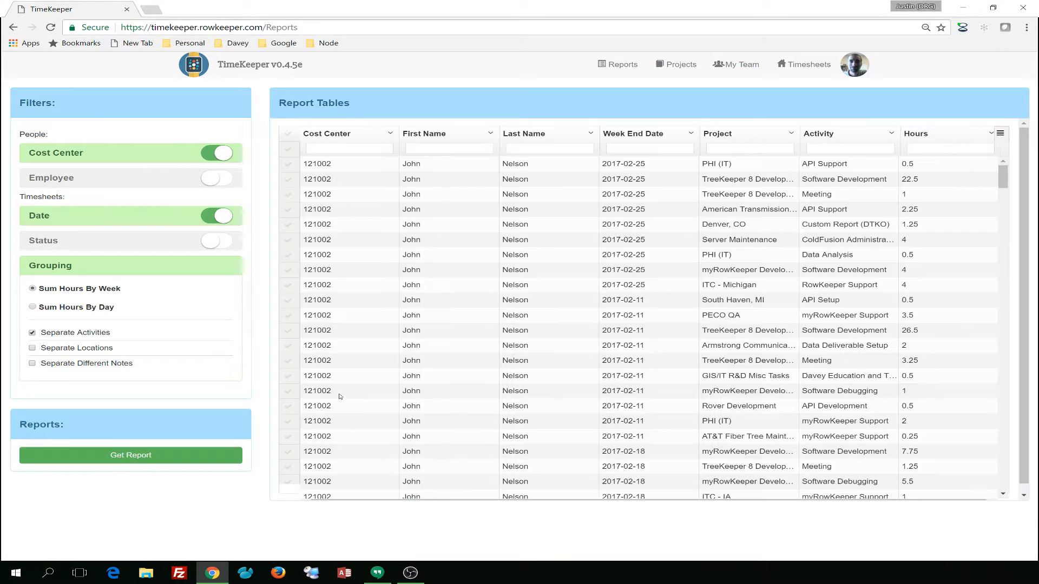
Step: Sort the report table by last name in ascending and descending order, and clear the sorting
click(541, 134)
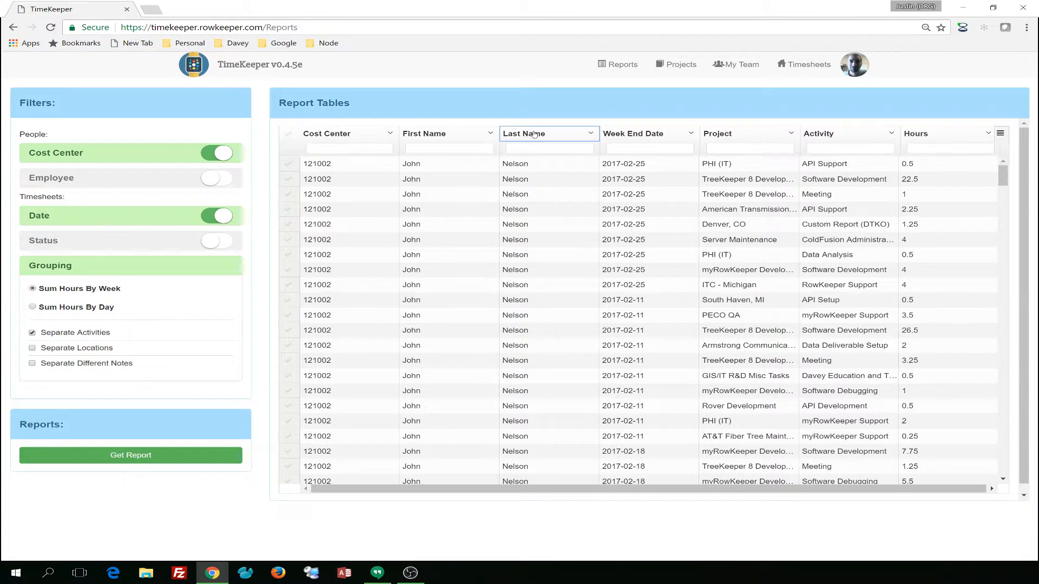
click(541, 136)
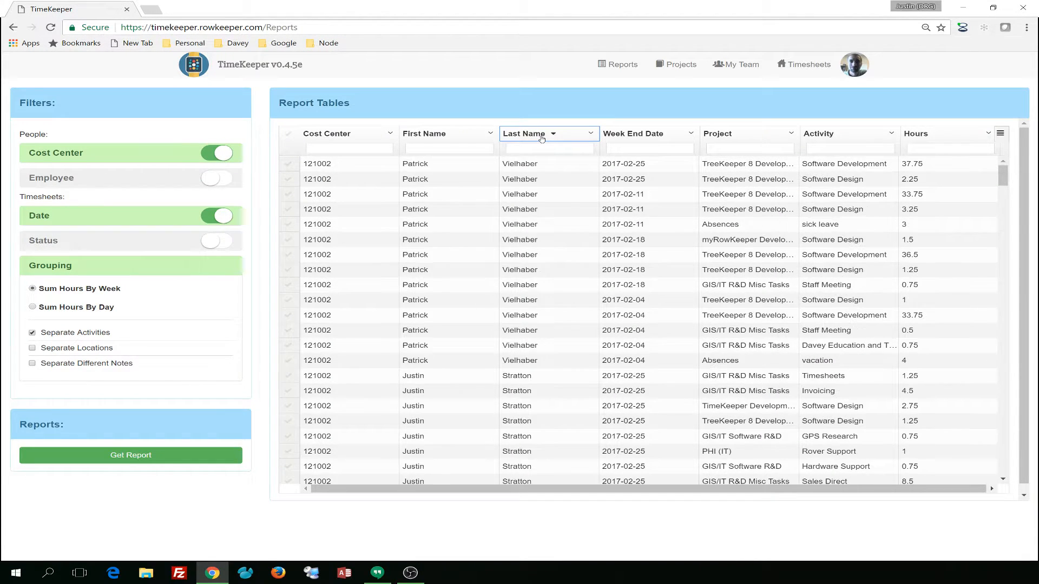
click(542, 137)
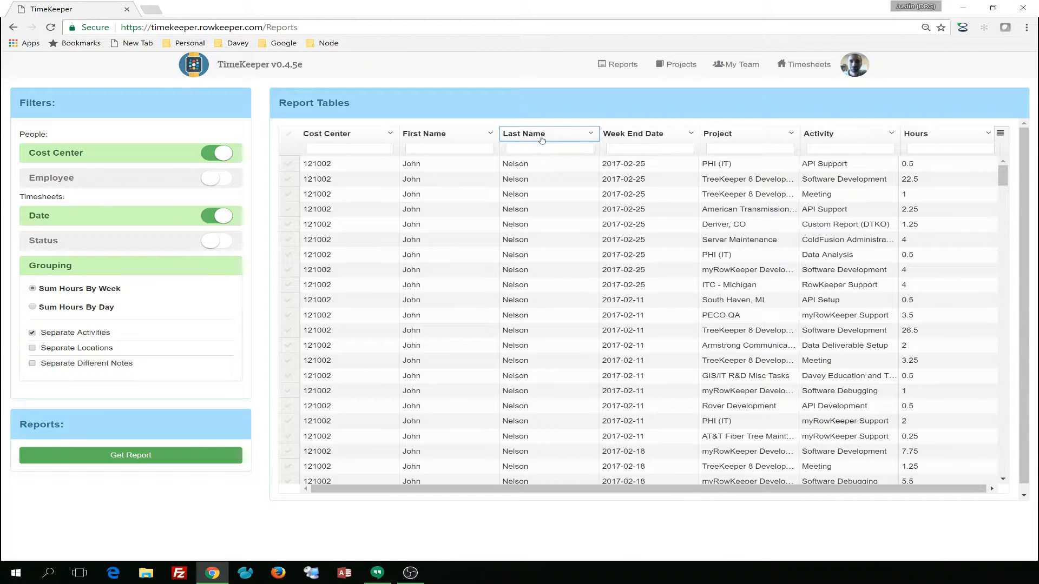
Step: Filter the report table by part of an employee's last name, and clear that column filter
click(540, 149)
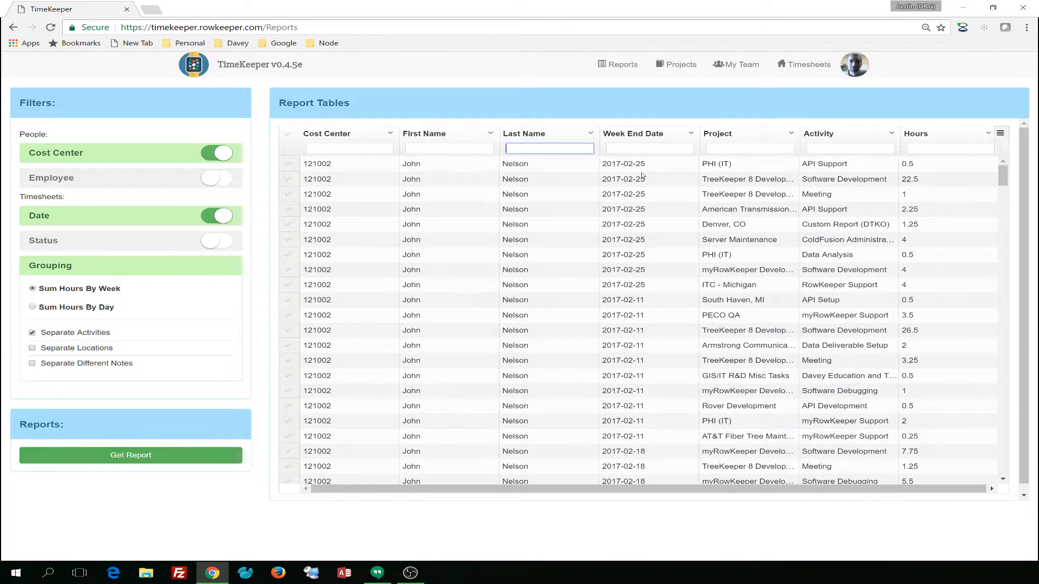
text(Strat)
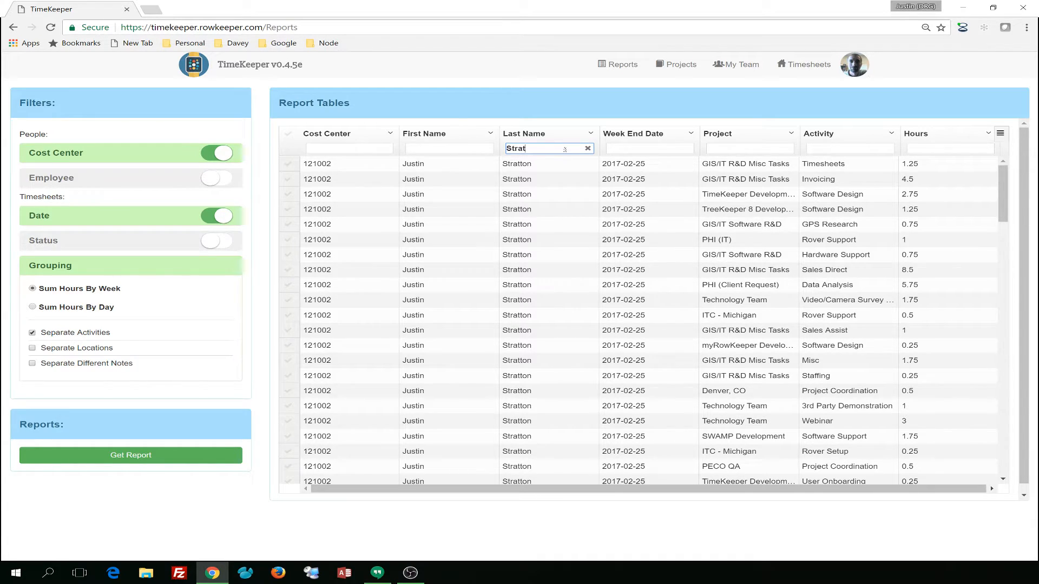
click(588, 149)
click(591, 150)
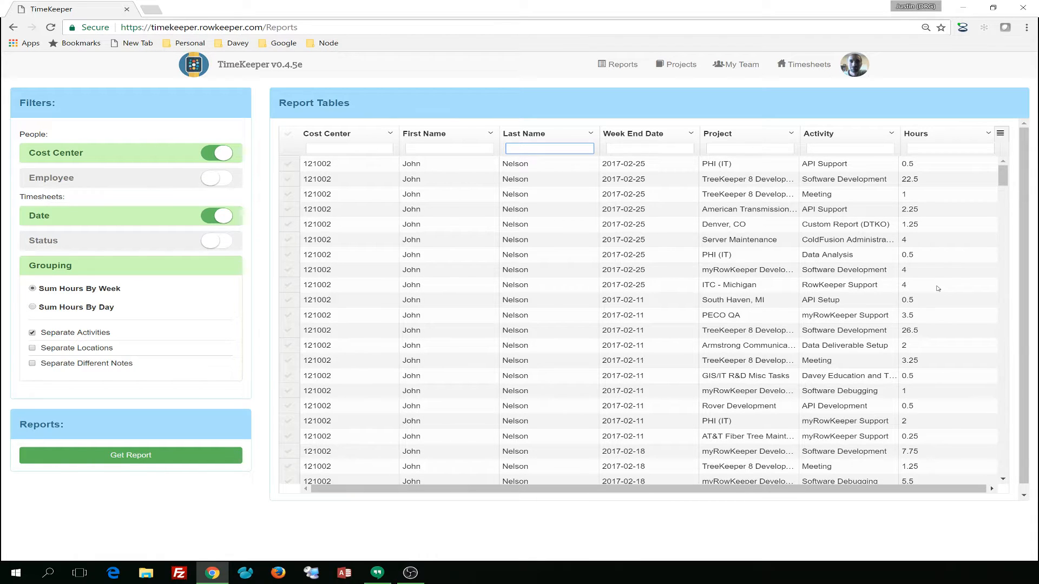
Step: Export all of the report table's data as a CSV file
click(1001, 134)
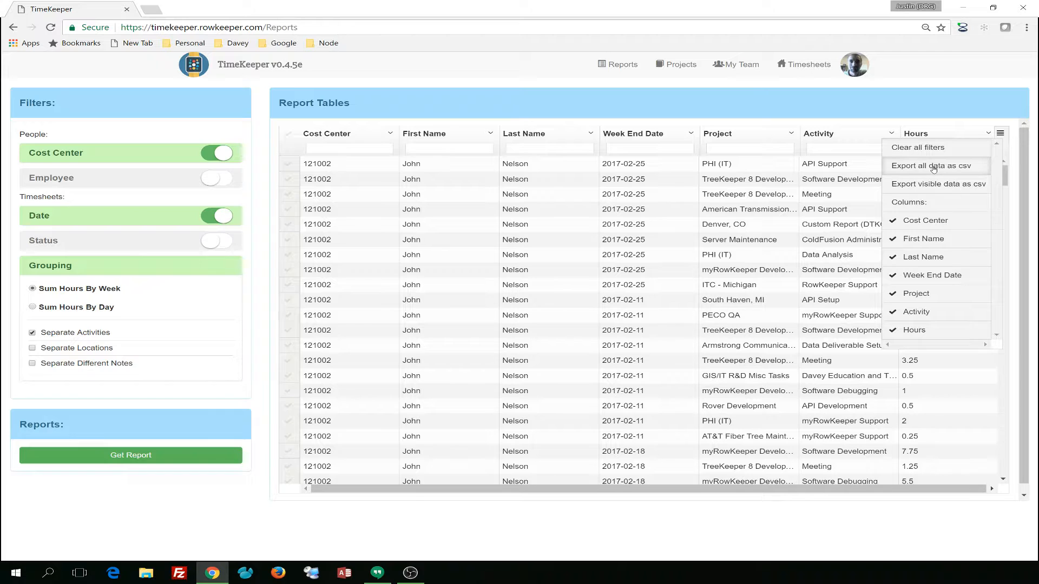
click(933, 168)
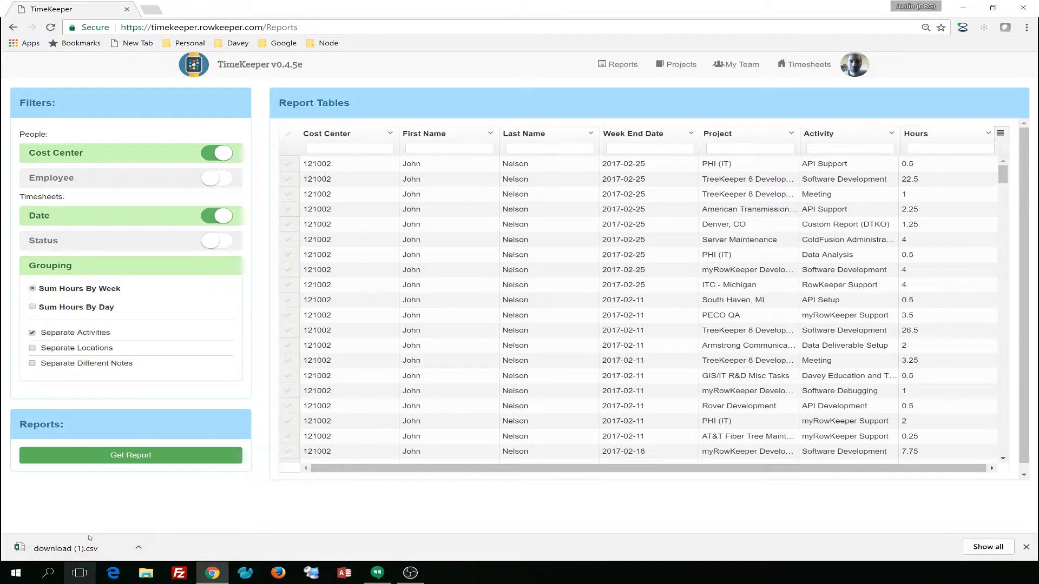
Step: Open Google Drive in a new browser tab and create a blank Google Sheets spreadsheet
click(151, 9)
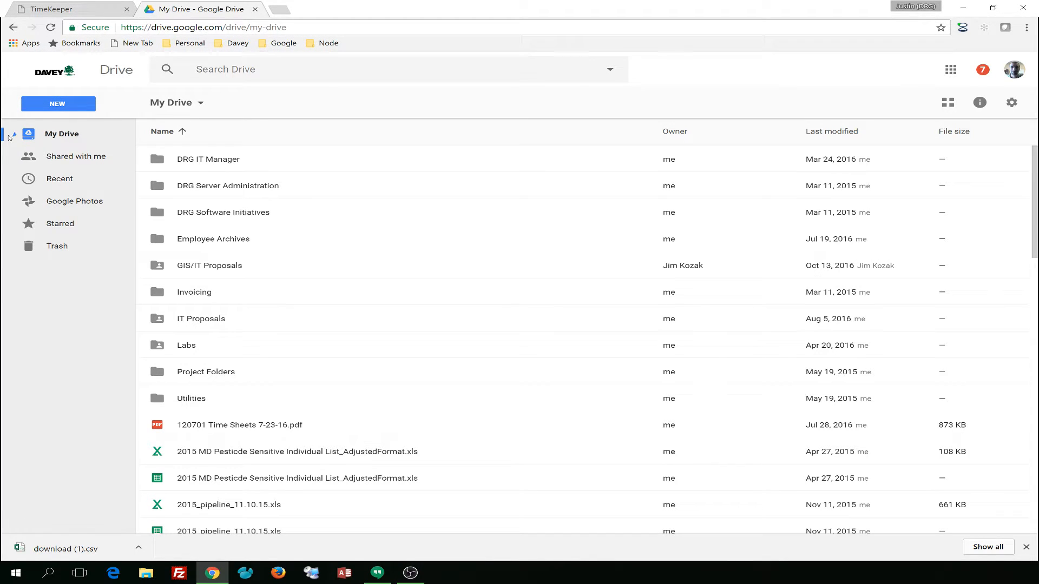
click(57, 103)
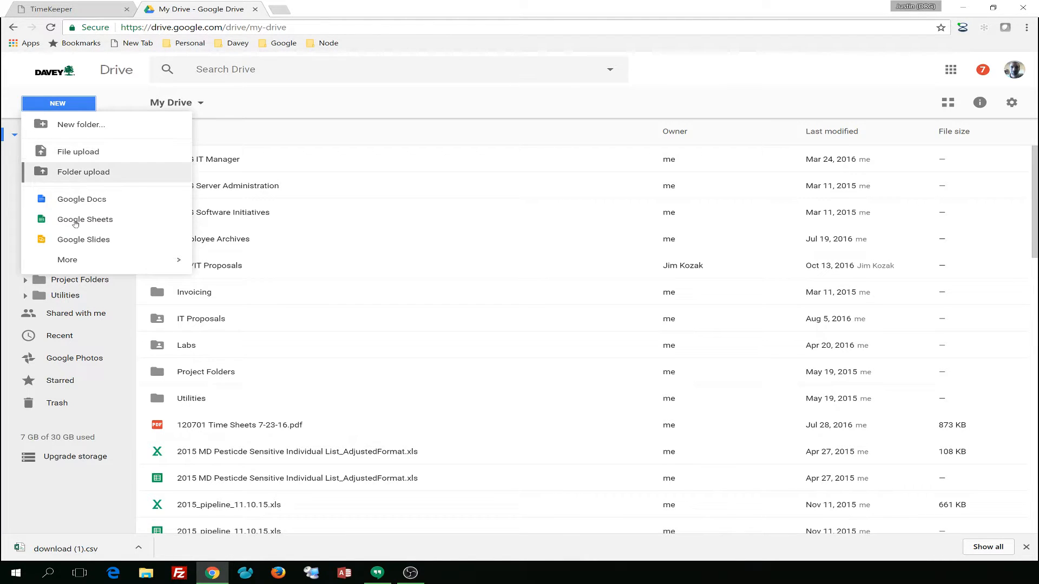
click(79, 221)
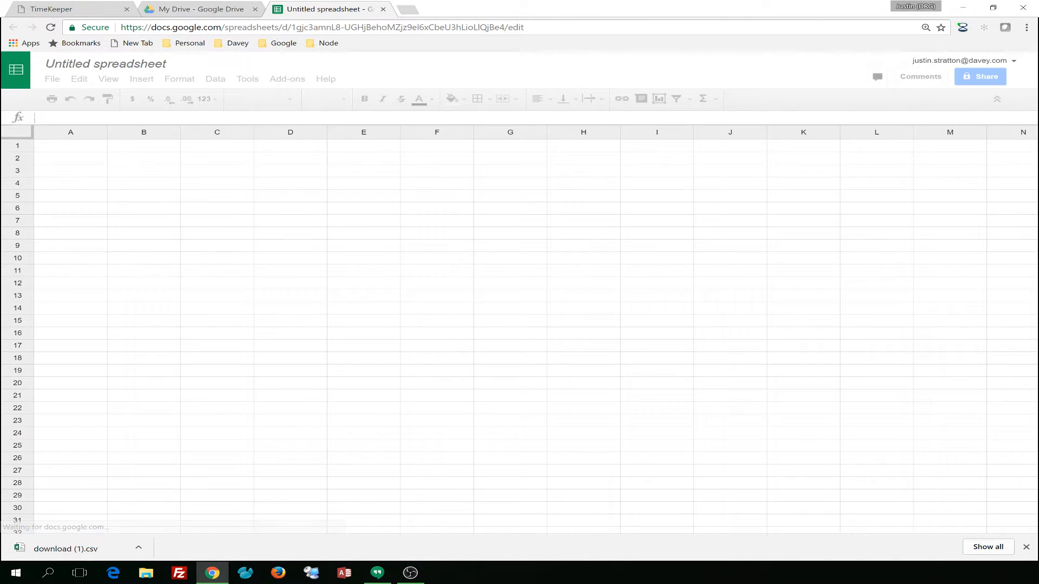
Step: Import download (1).csv from the computer, replacing the spreadsheet with automatic separator detection, and widen the Project column to fit its entries
click(53, 79)
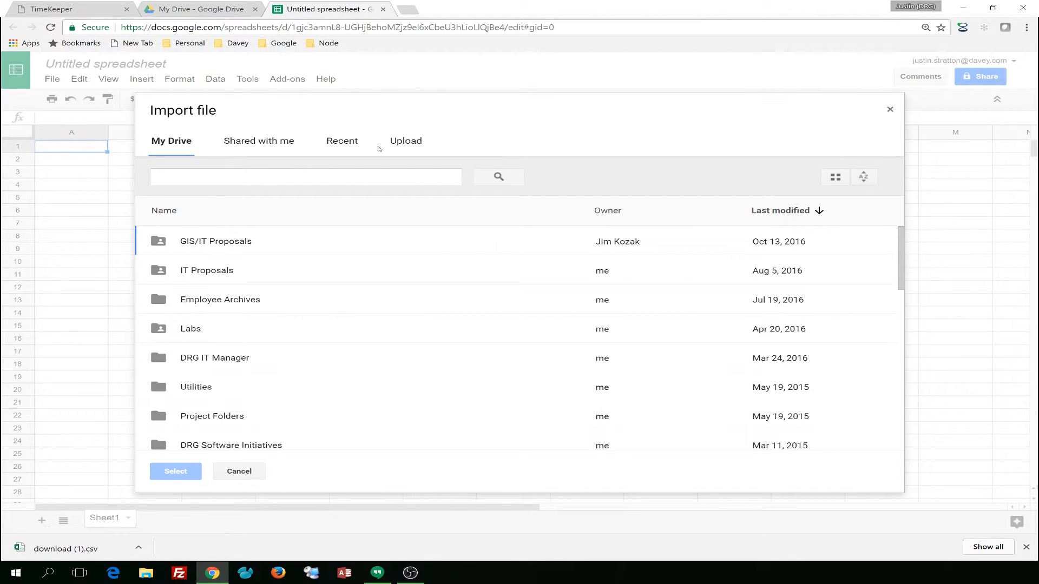
click(405, 142)
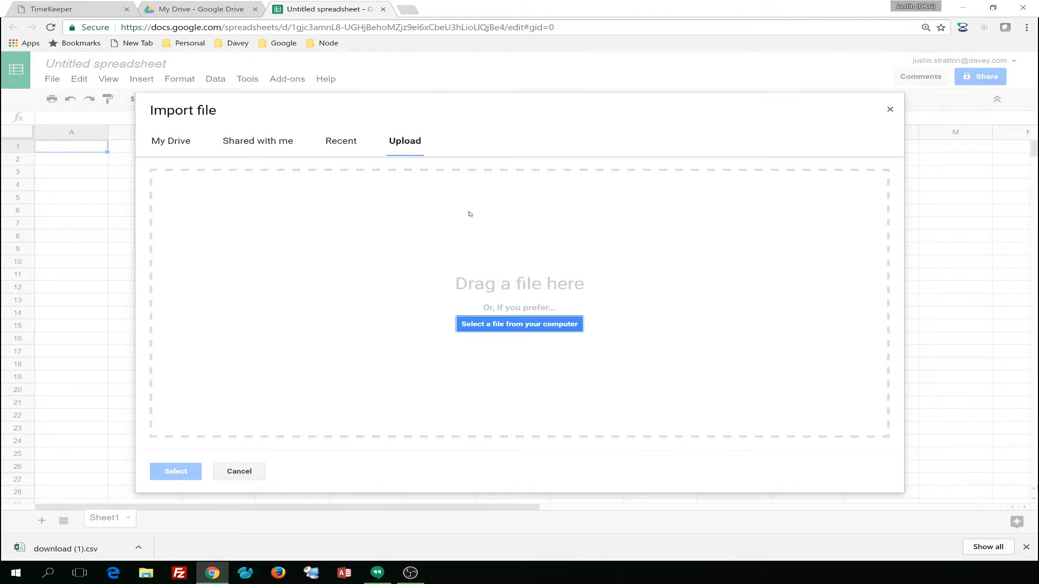
click(520, 324)
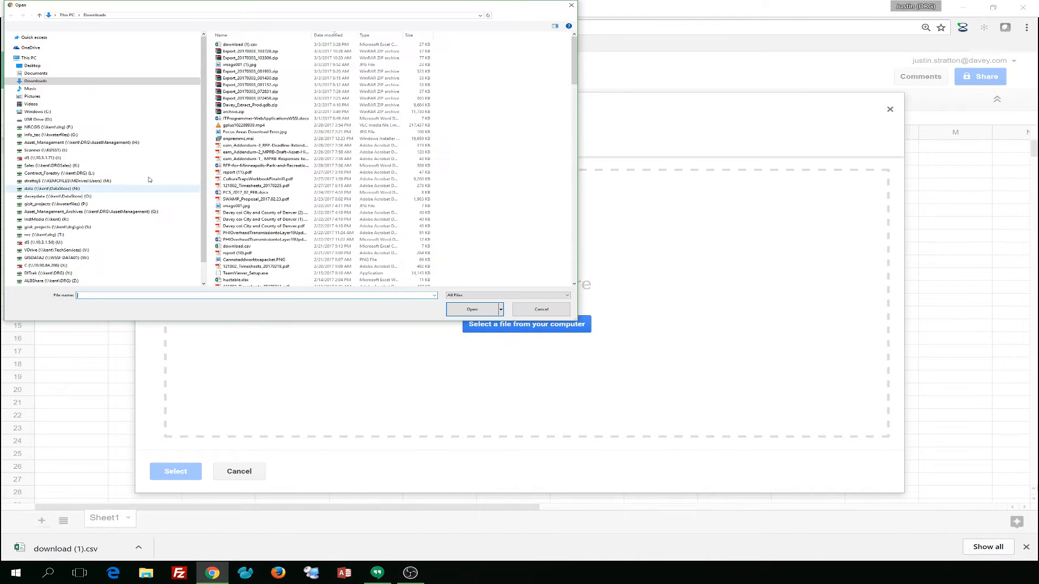
double_click(253, 45)
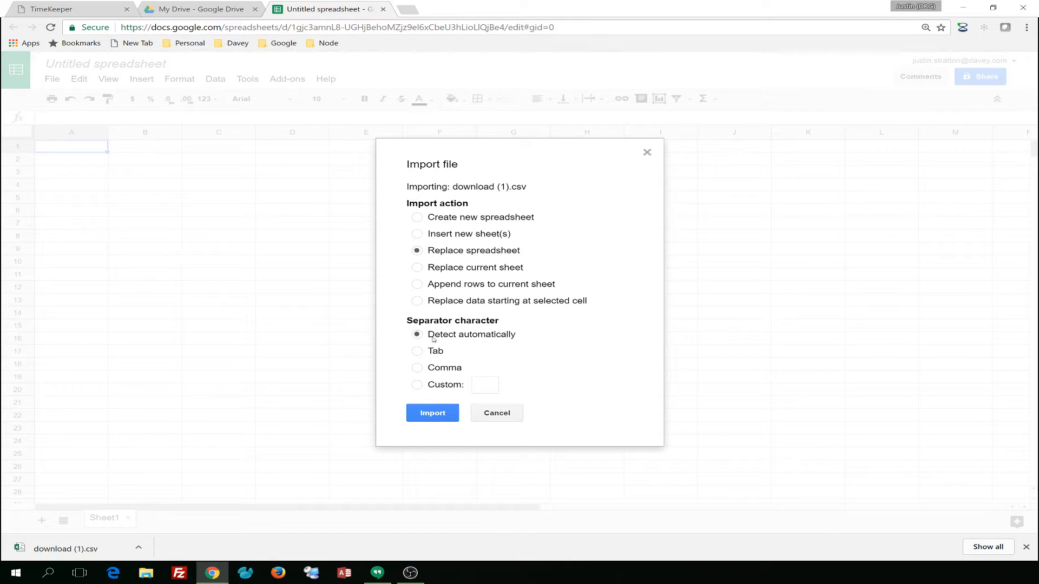
click(433, 414)
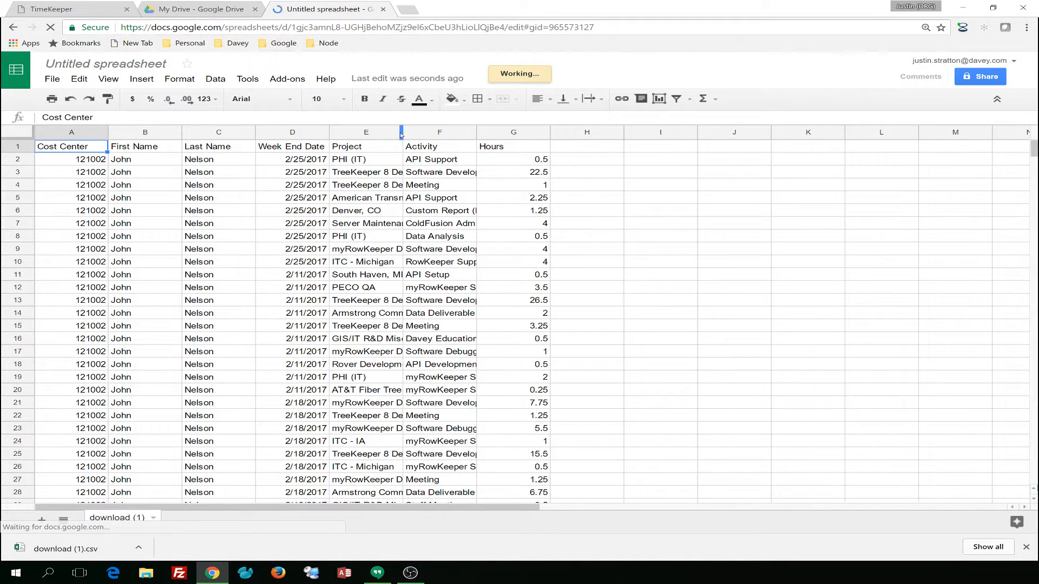
drag(401, 132, 492, 133)
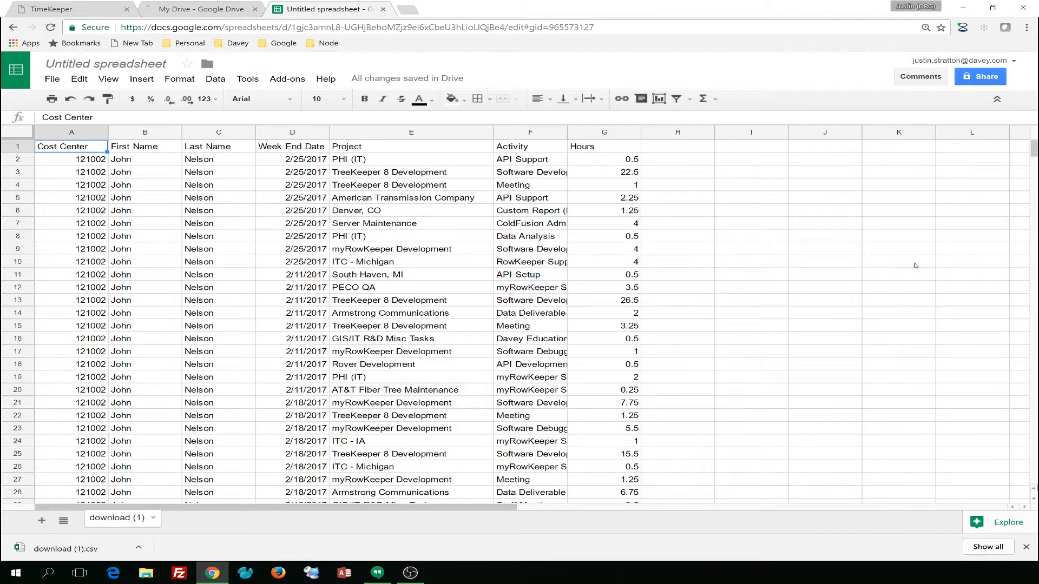
Step: Switch back to the TimeKeeper report and hide the First Name column in the report table
click(81, 9)
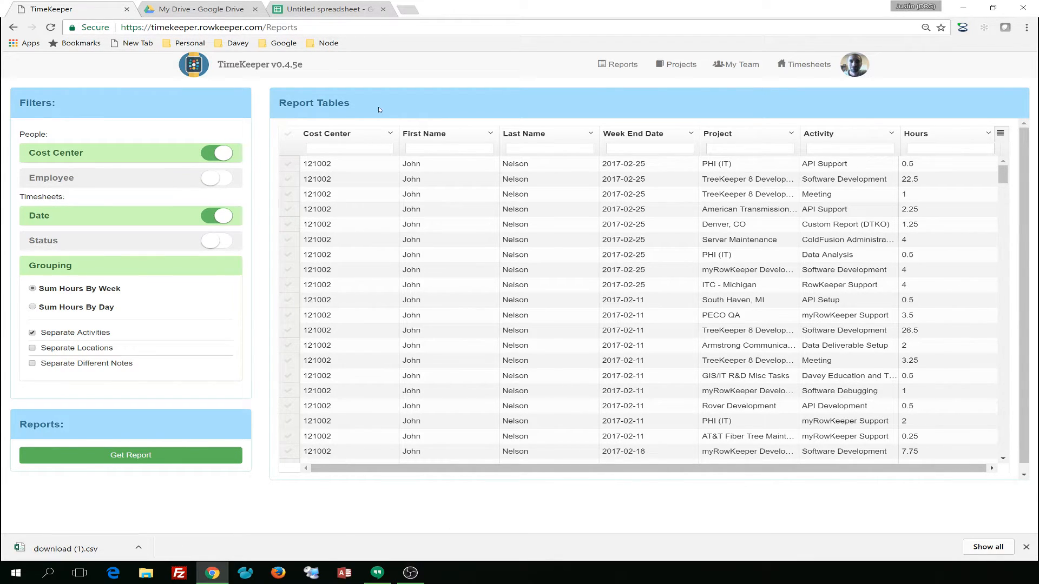
click(488, 139)
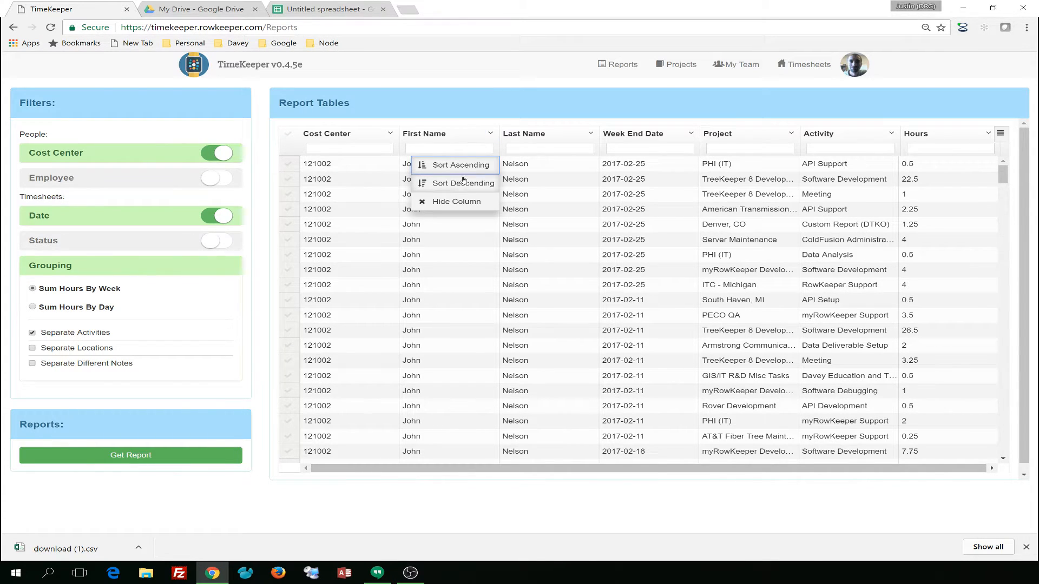
click(456, 208)
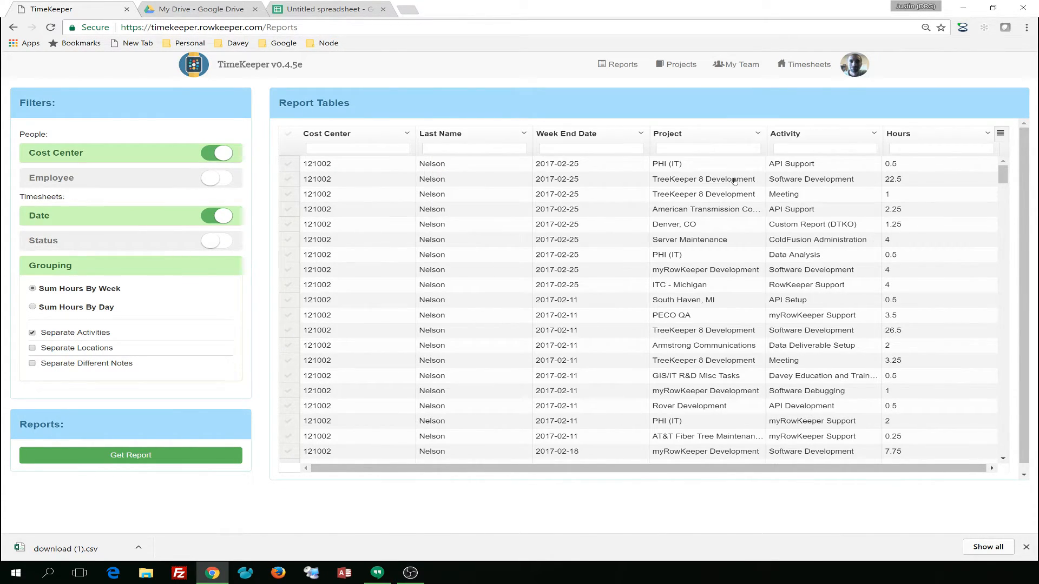
Step: Review the report table's CSV export and column options, comparing them with the imported spreadsheet in Google Sheets, and return to the TimeKeeper report
click(1000, 135)
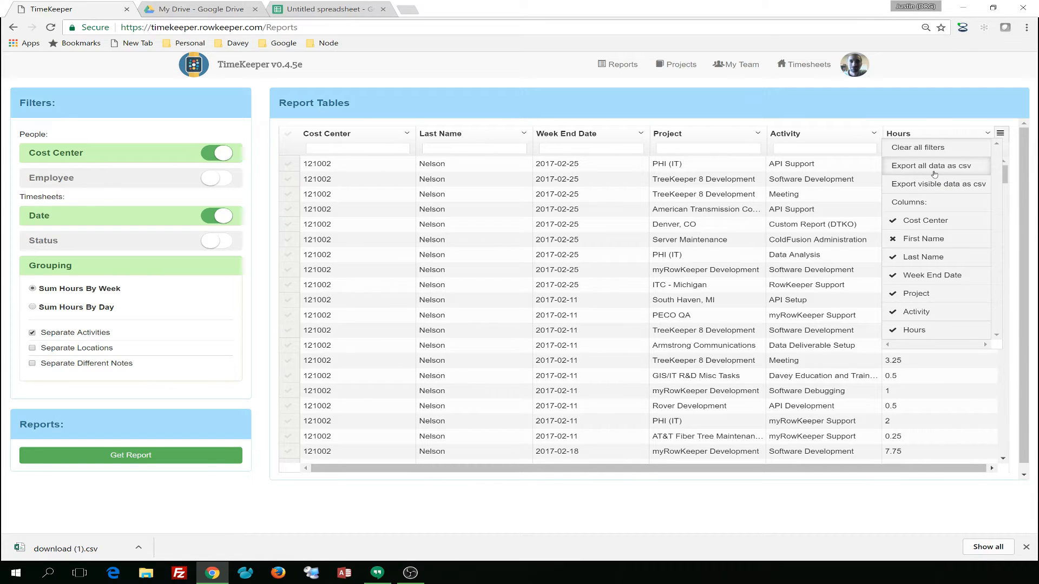
click(336, 9)
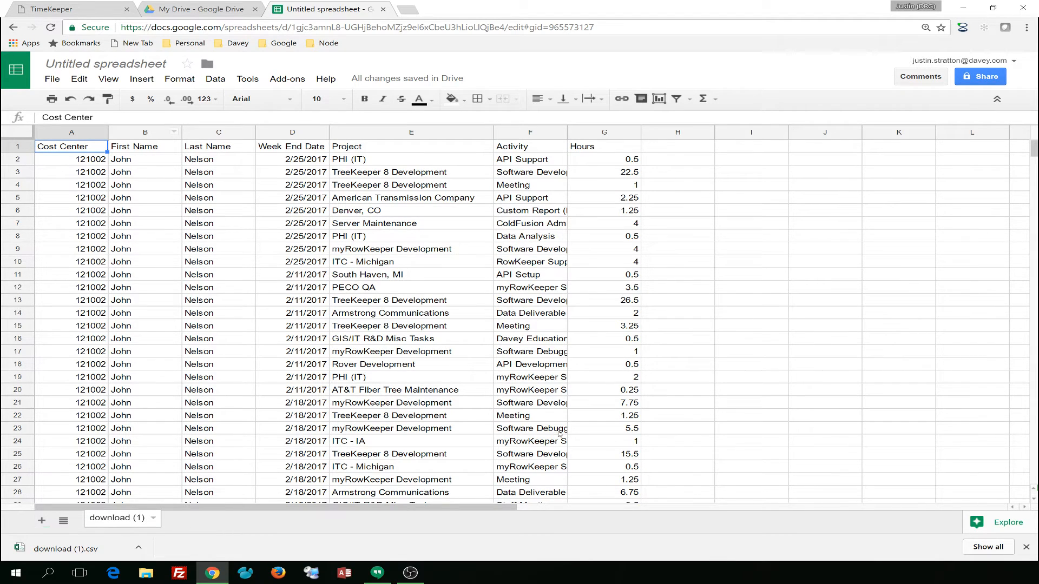
click(76, 8)
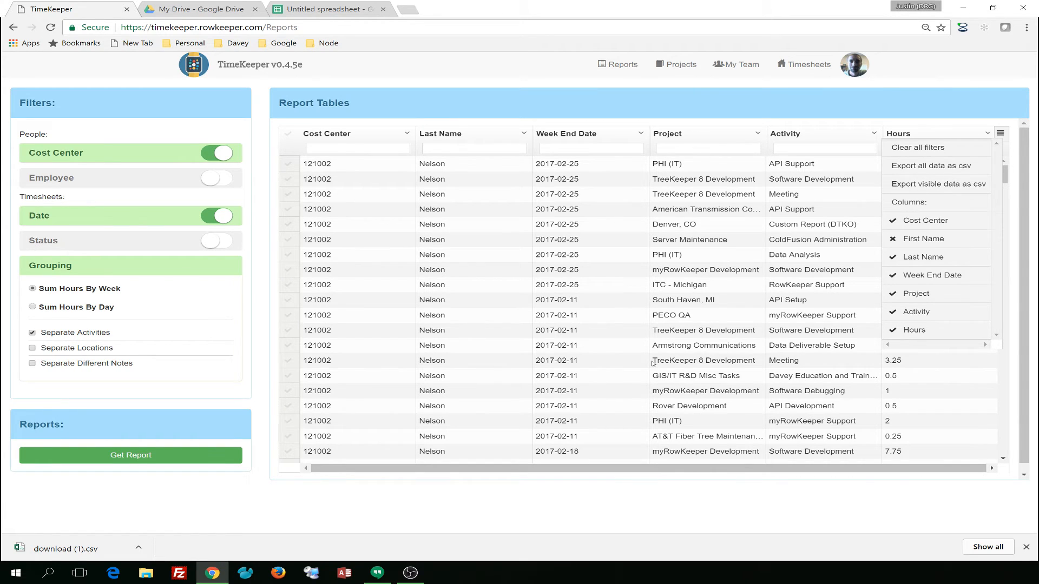
click(931, 123)
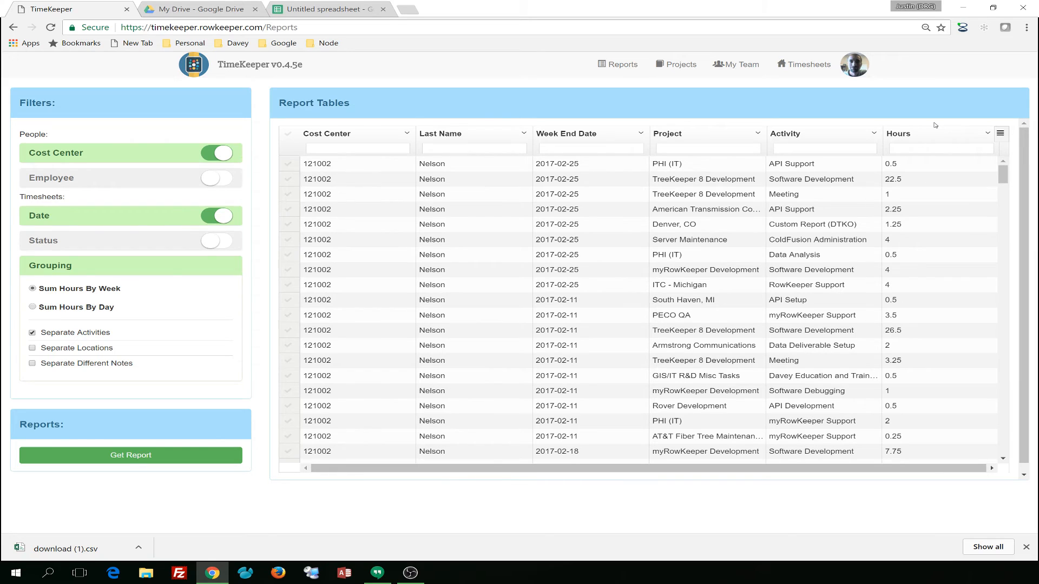